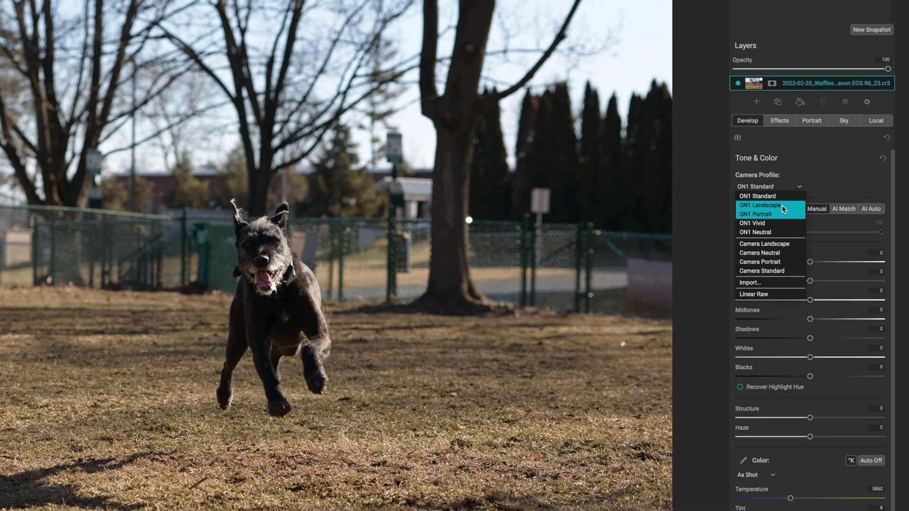
key("Up")
Preview the ON1 and Camera profiles on the photo, then apply Camera Portrait
key("Down")
key("Down")
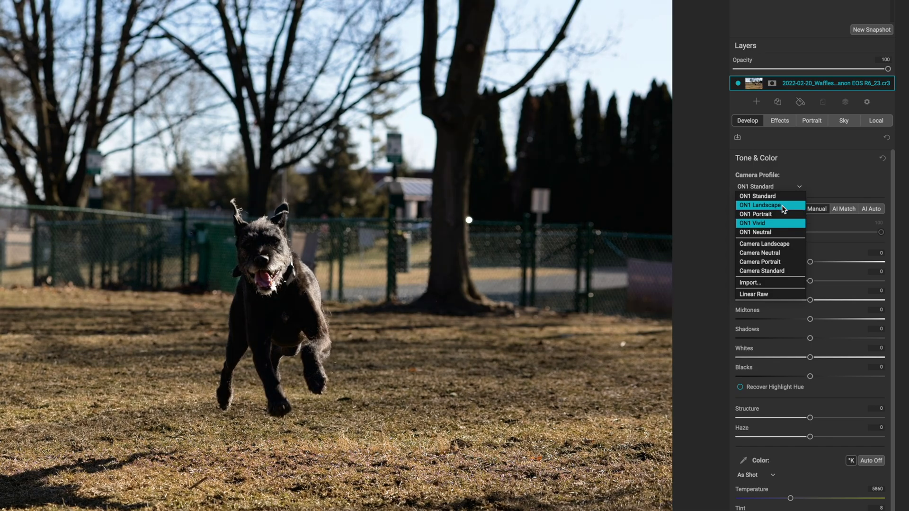
key("Down")
key("Down")
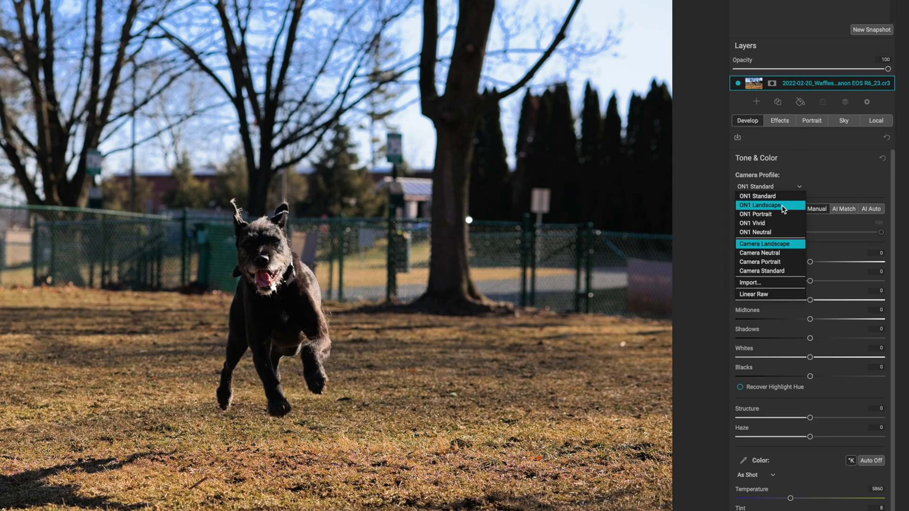
key("Down")
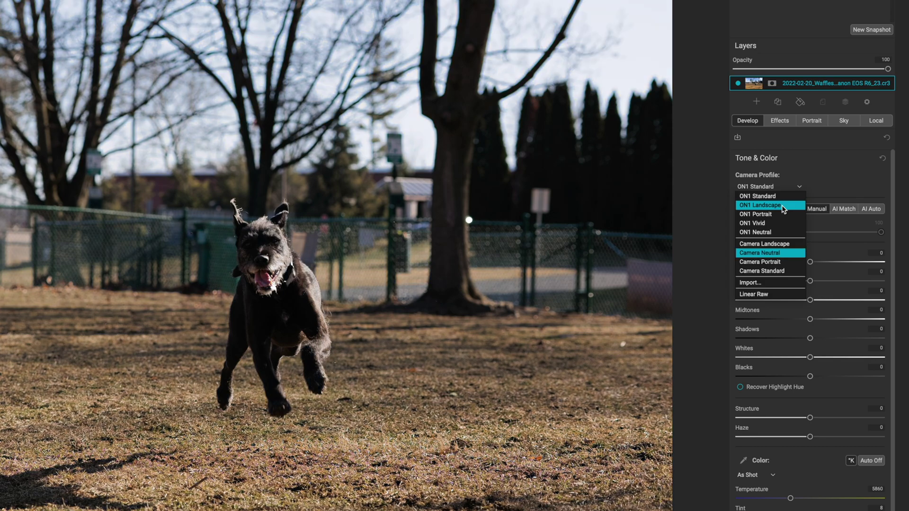
key("Down")
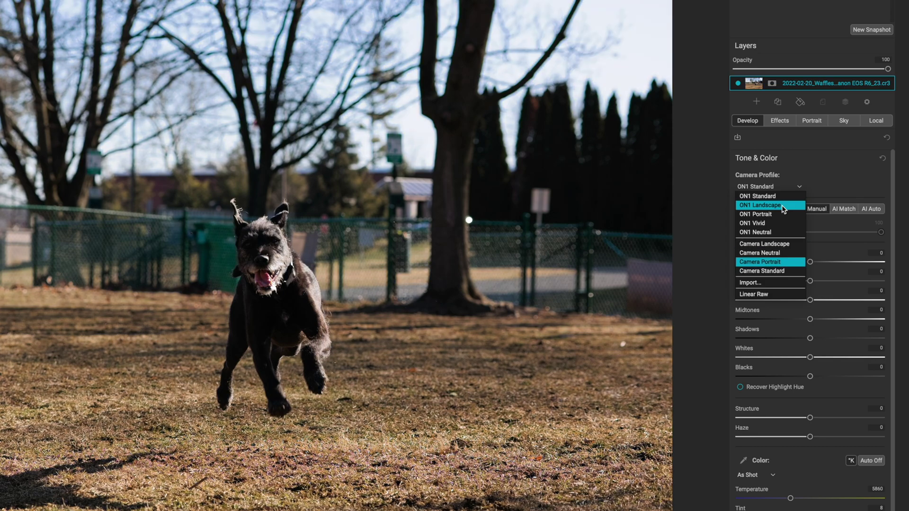
key("Down")
key("Up")
key("Down")
key("Up")
left_click(793, 187)
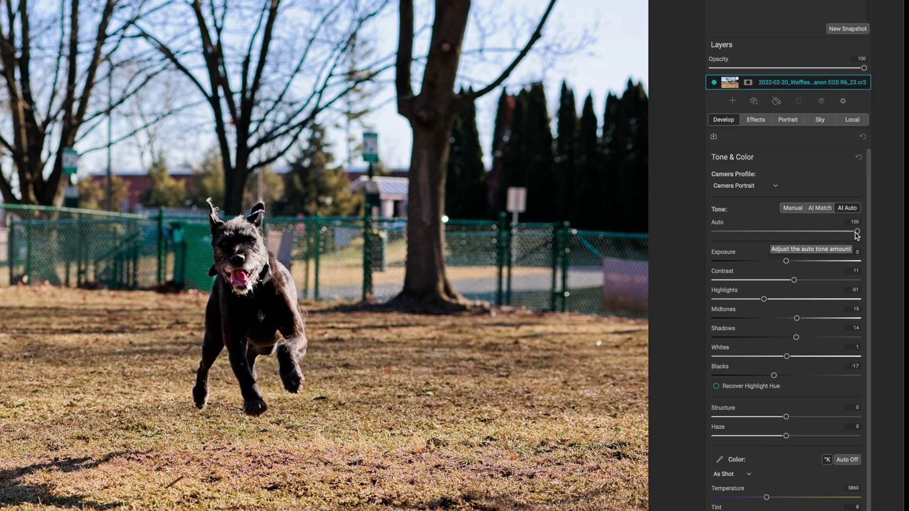
Lower the AI Auto tone strength from 79, compare it at zero, then settle around 24
left_click_drag(856, 235, 770, 240)
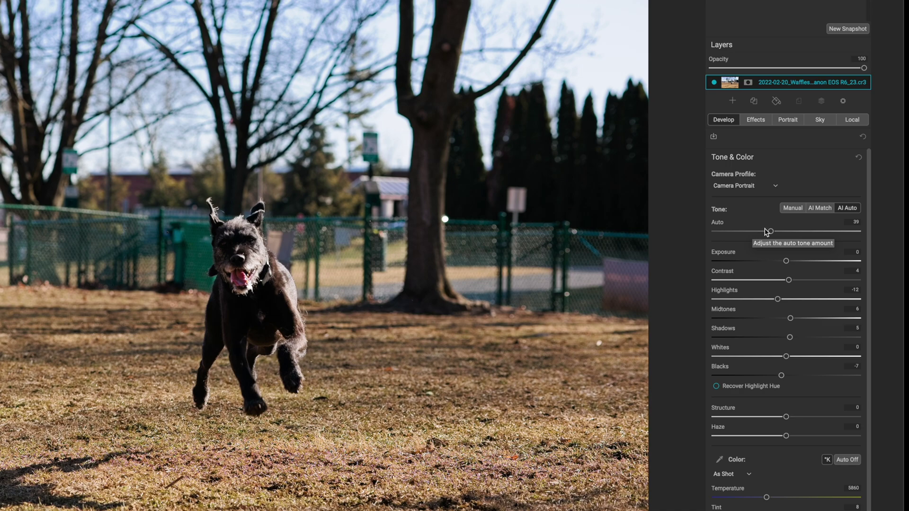
mouse_move(771, 233)
left_mouse_down()
mouse_move(732, 235)
mouse_move(772, 233)
left_mouse_up()
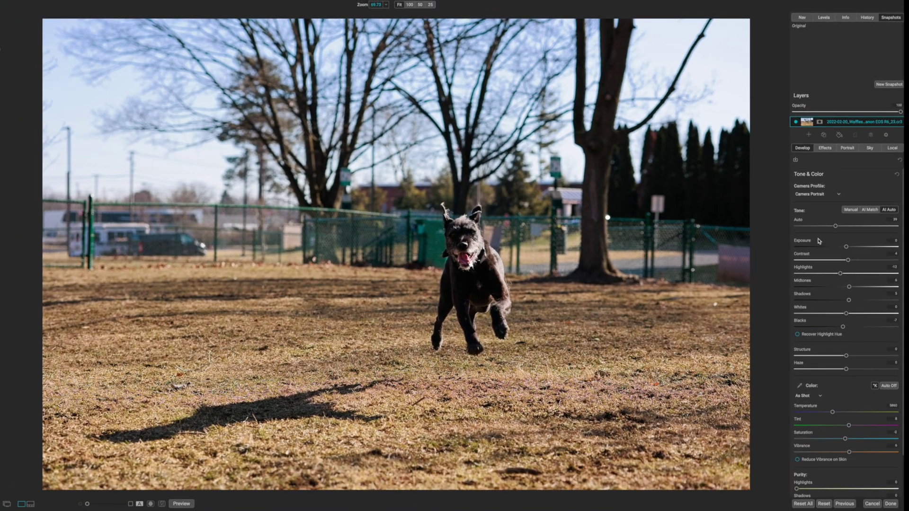
left_click_drag(821, 231, 732, 232)
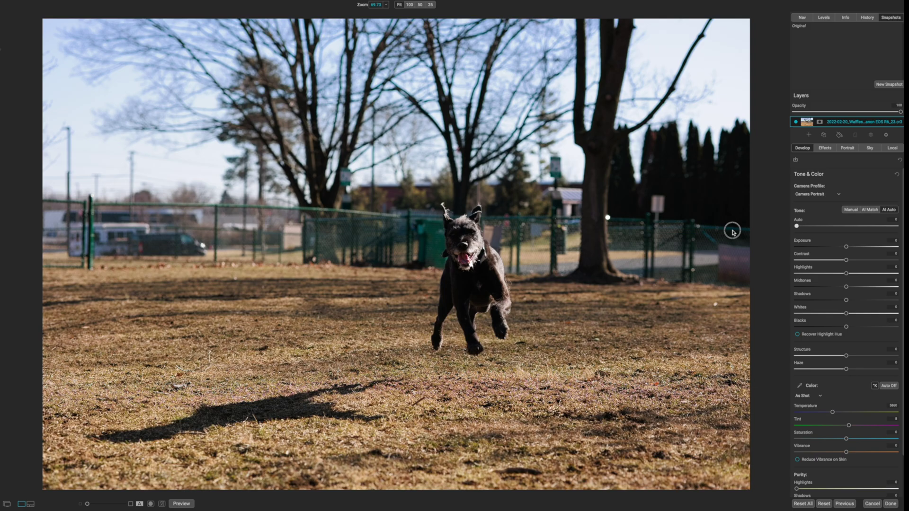
left_click_drag(796, 226, 760, 239)
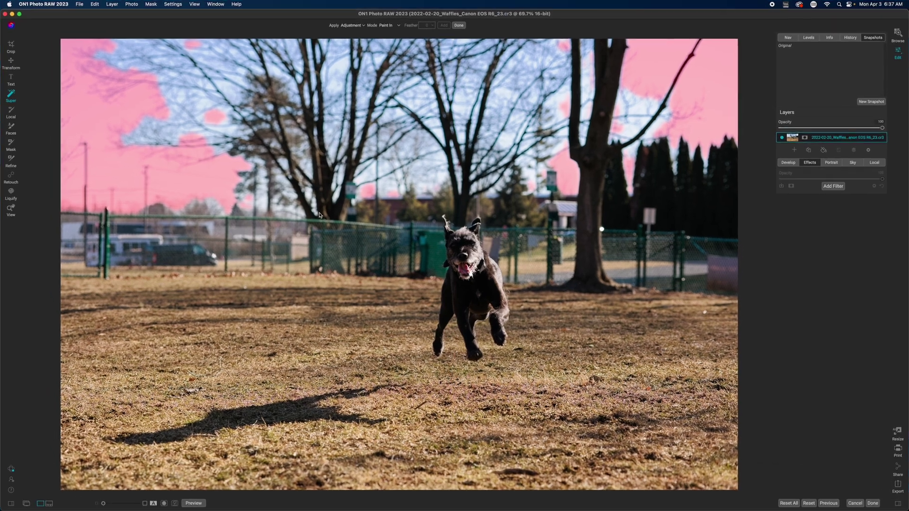
Super Select the sky, fence, truck and ground, then add a Matte Look - Neutral Curves filter
left_click(142, 148)
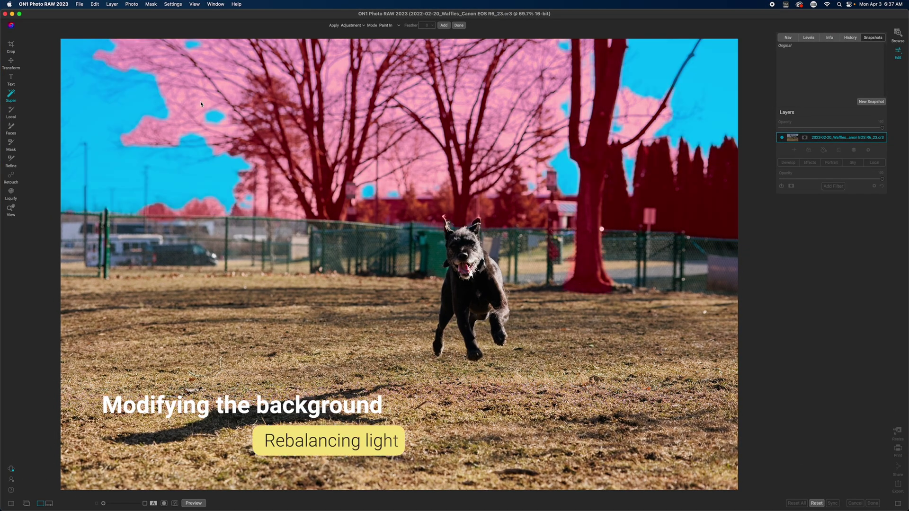
left_click(249, 251)
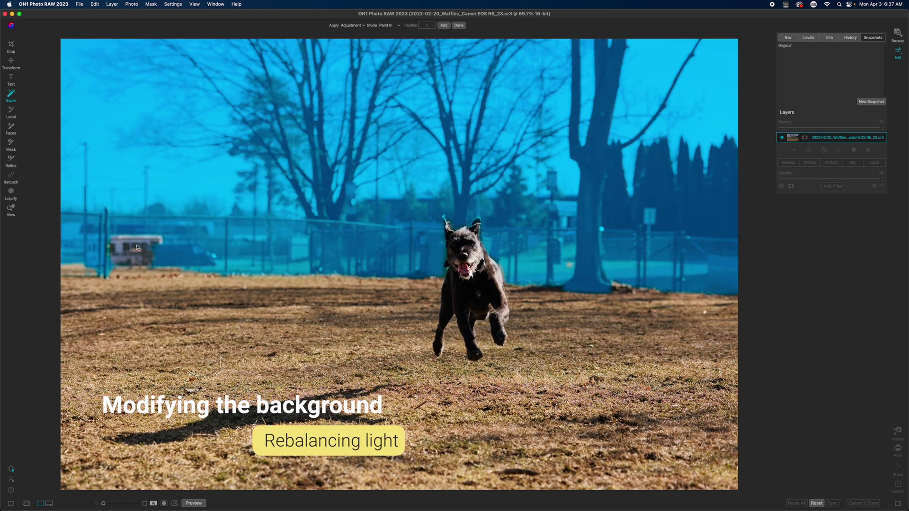
left_click(142, 263)
left_click(254, 298)
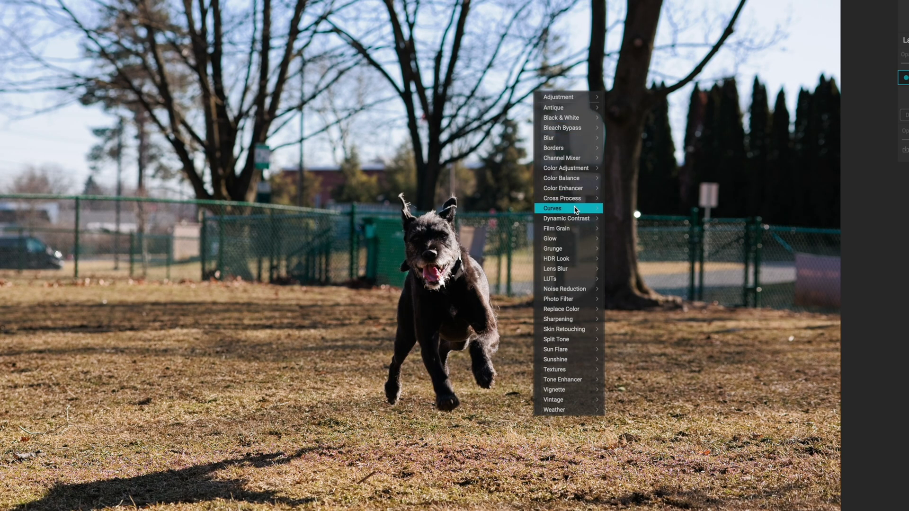
mouse_move(573, 213)
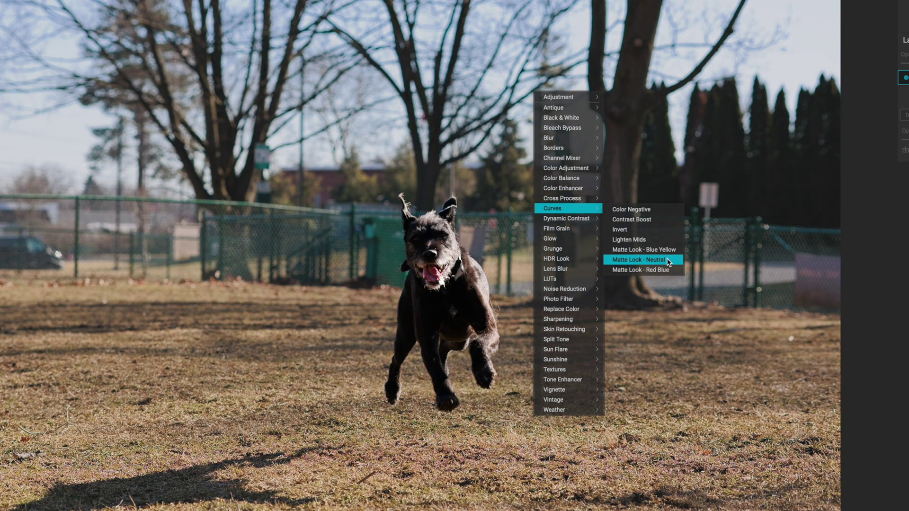
left_click(668, 259)
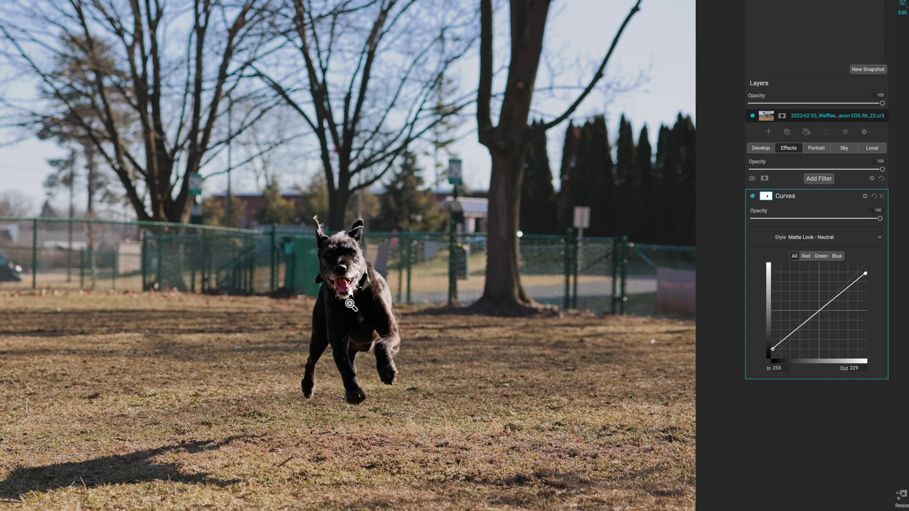
Show the Curves filter's masking options to confine it to the background
left_click(768, 199)
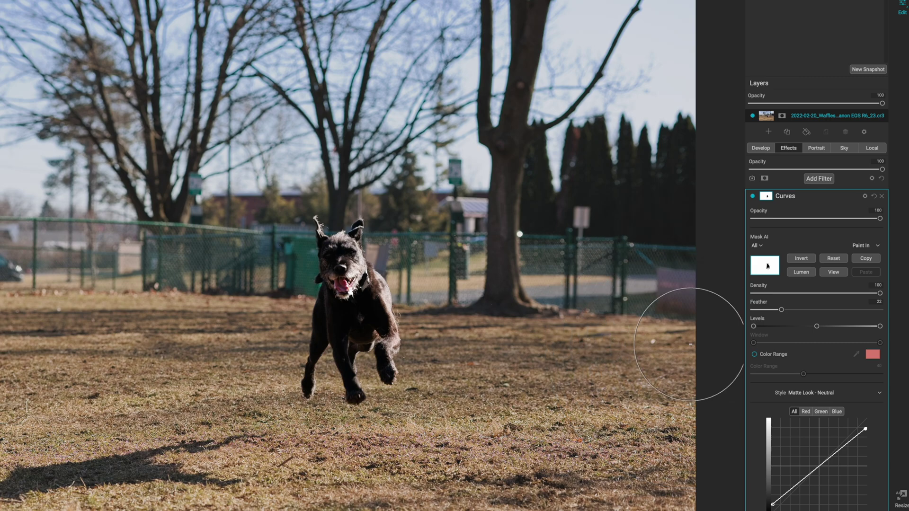
scroll(690, 344, "down", 2)
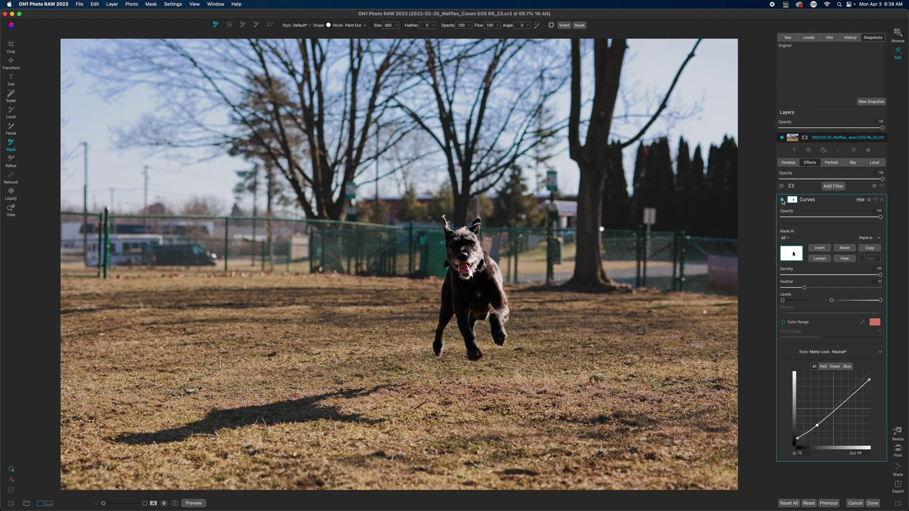
Toggle the Curves effect off and back on to compare, then switch to local adjustments
left_click(782, 200)
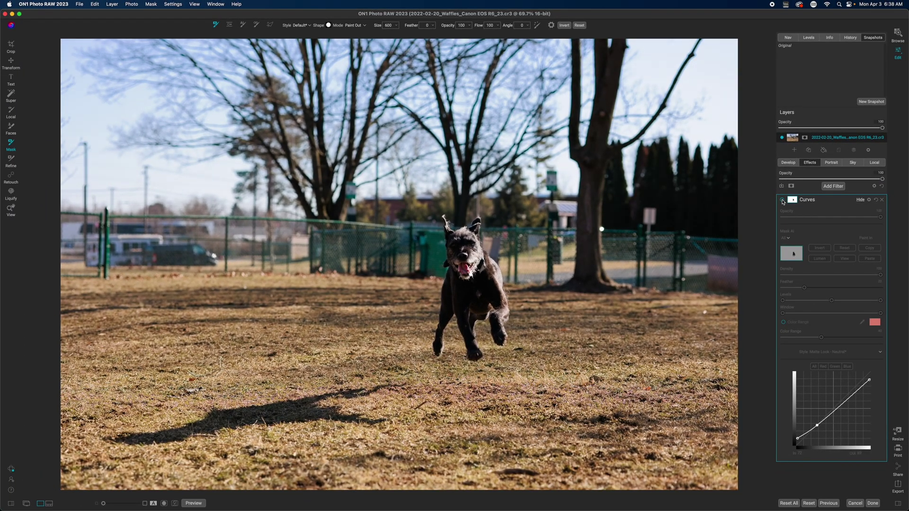
left_click(782, 199)
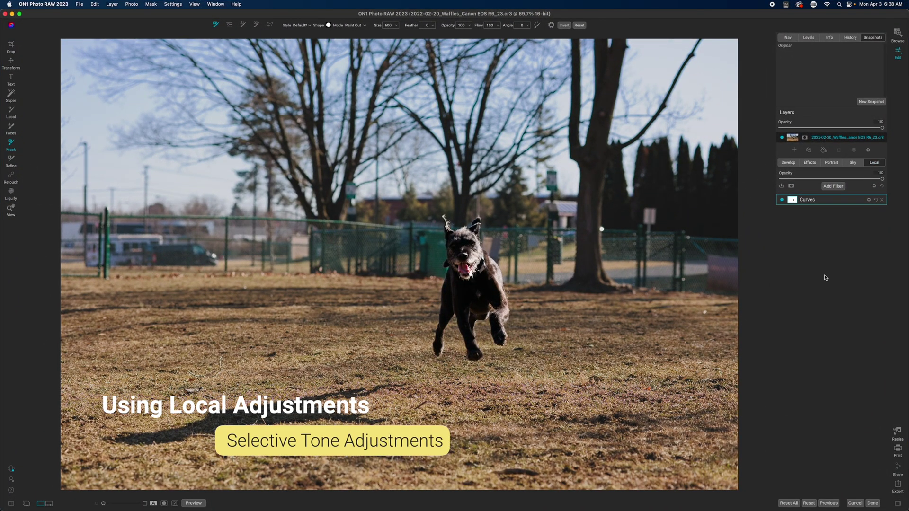
key("k")
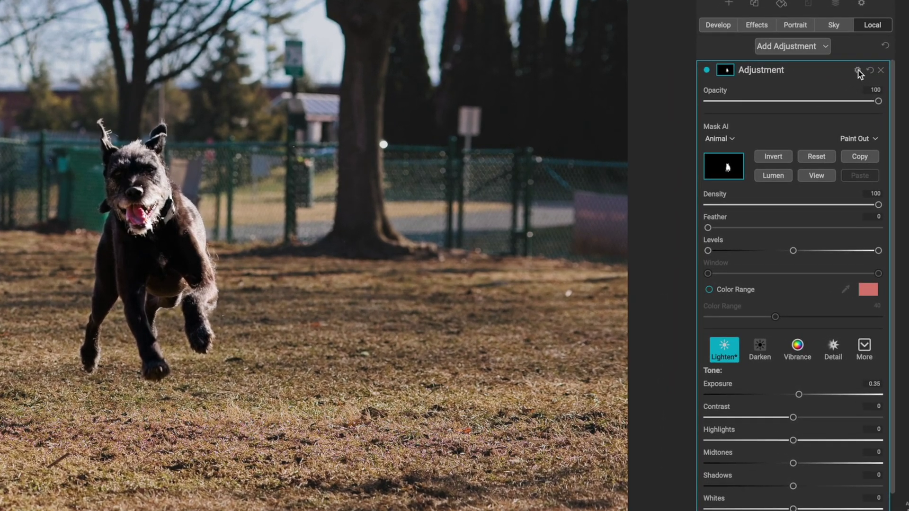
Restrict the lighten adjustment to Shadows with range 28 and exposure 0.4, then reset its dog mask
left_click(858, 70)
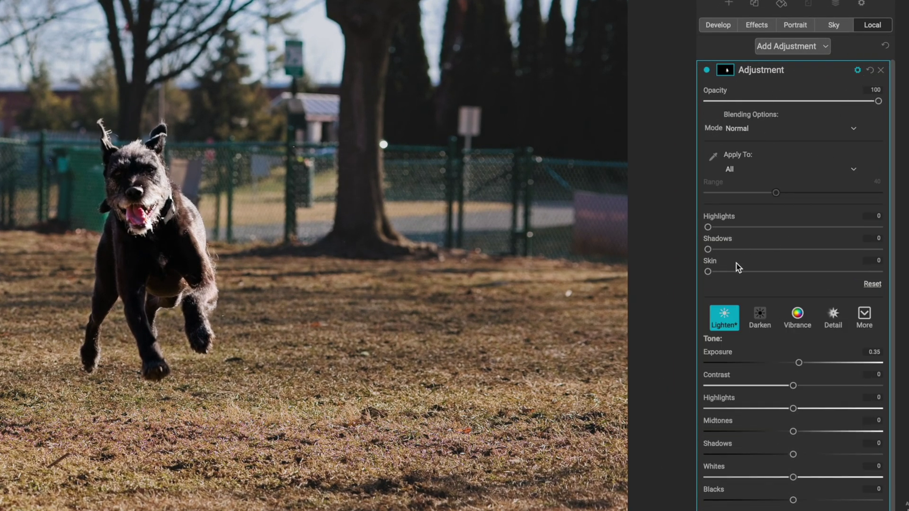
left_click_drag(709, 229, 874, 233)
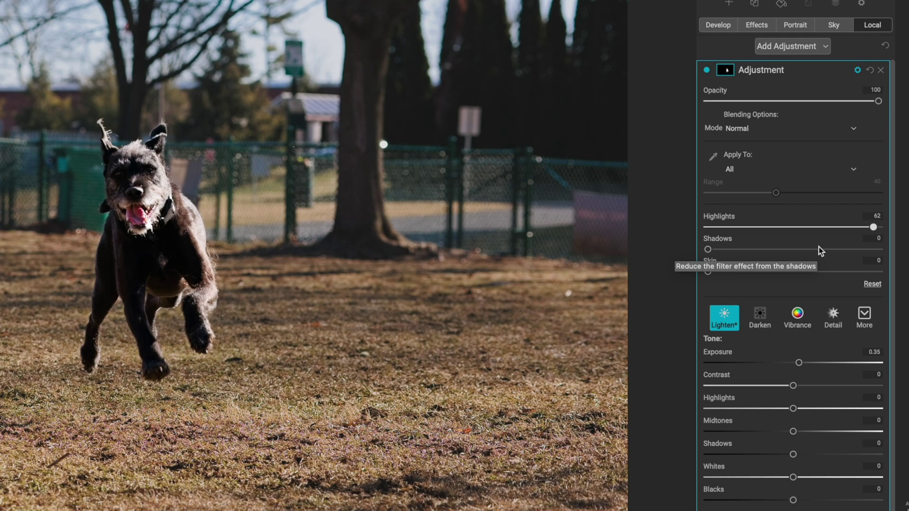
mouse_move(799, 363)
left_mouse_down()
mouse_move(818, 367)
mouse_move(800, 367)
left_mouse_up()
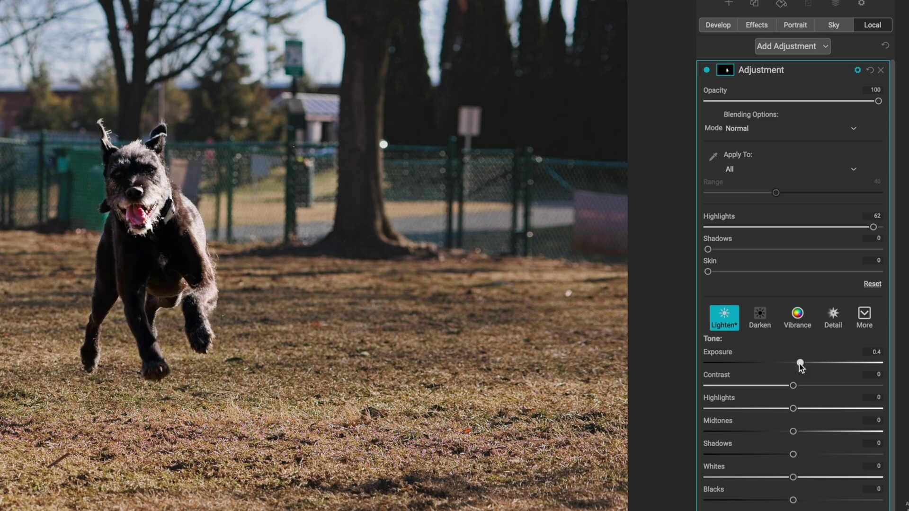
left_click(729, 170)
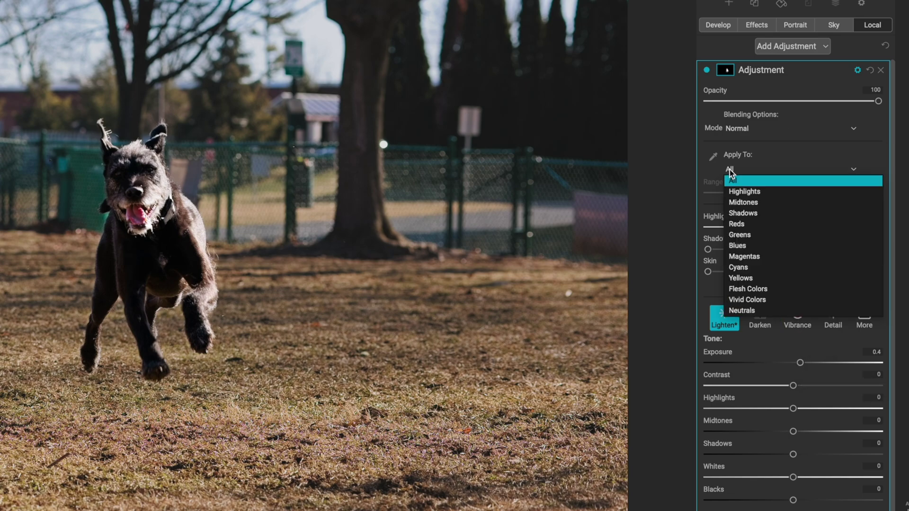
left_click(750, 214)
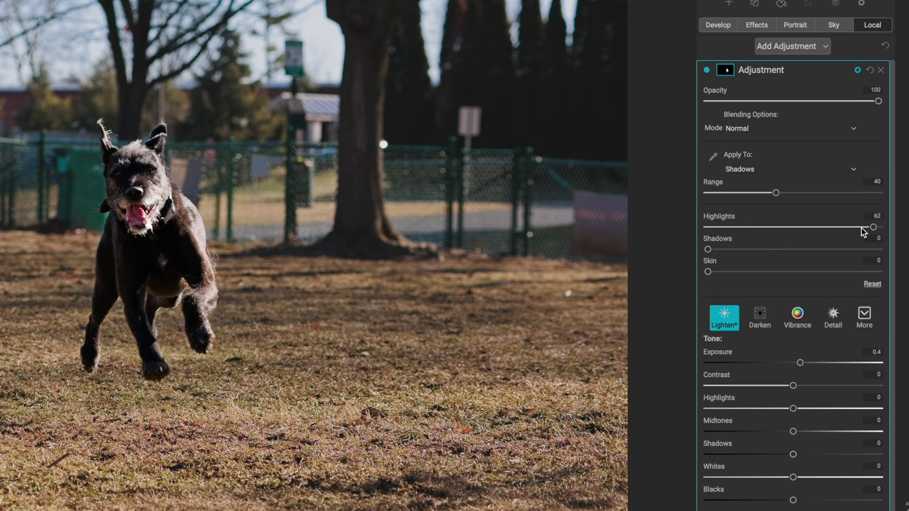
left_click_drag(871, 227, 688, 241)
left_click_drag(780, 198, 814, 194)
left_click(748, 198)
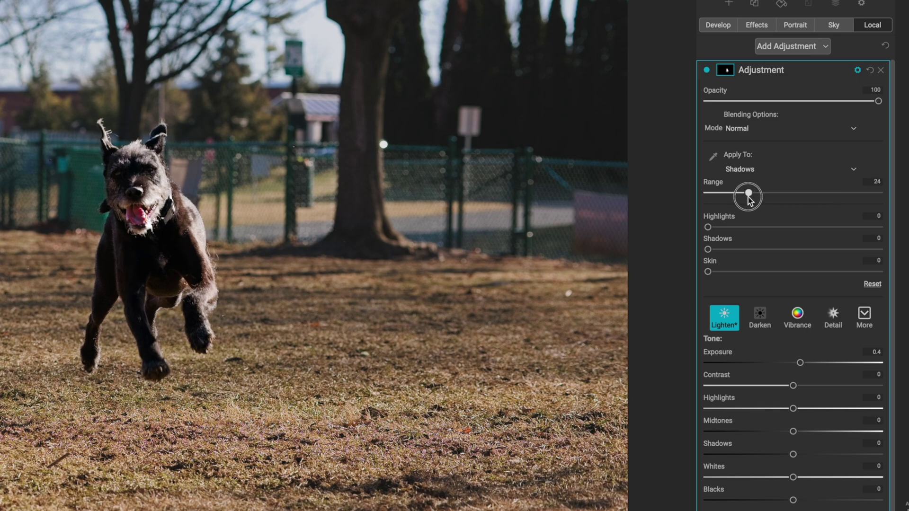
left_click_drag(749, 199, 757, 201)
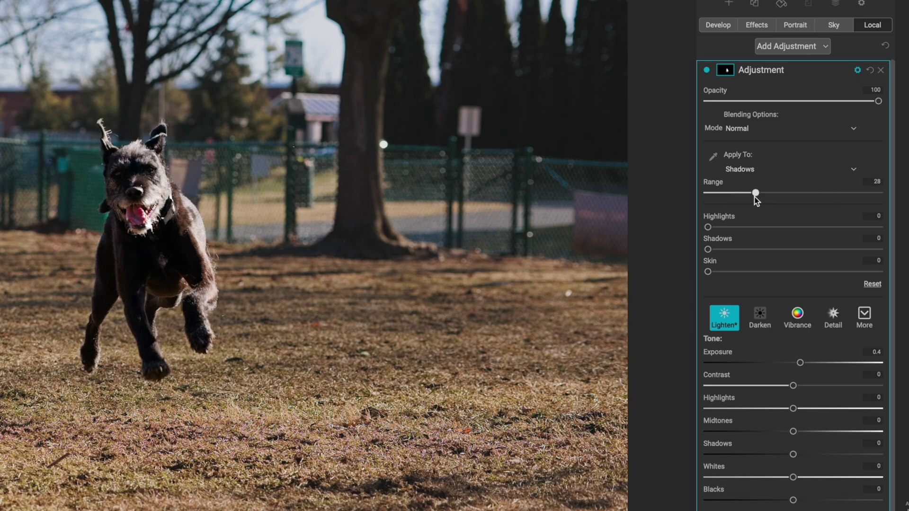
left_click(728, 70)
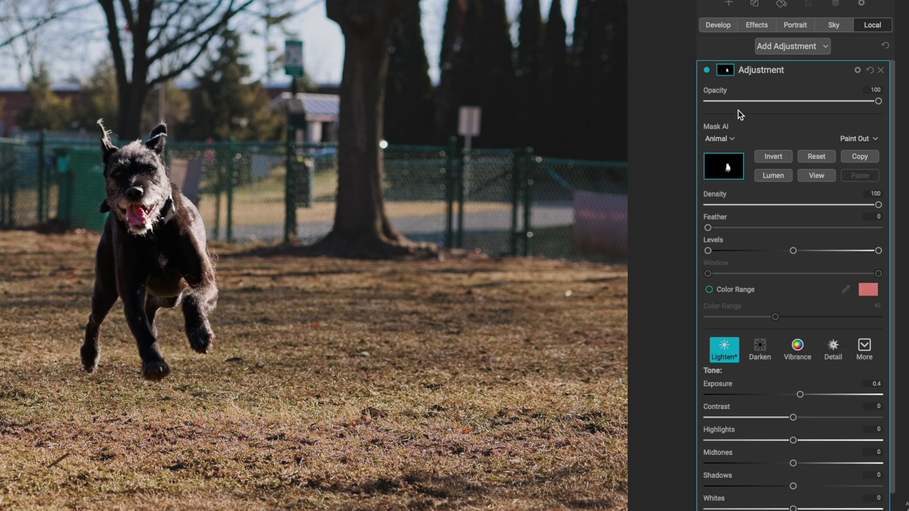
left_click(818, 160)
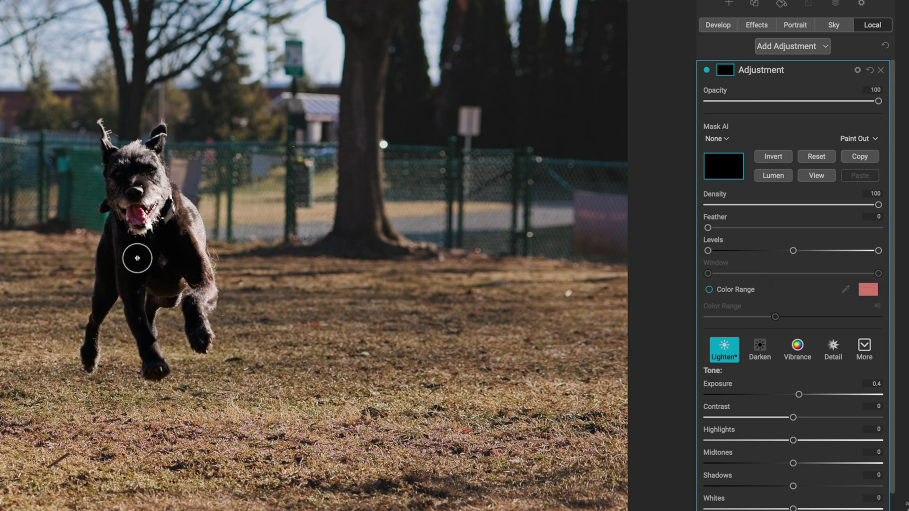
Enlarge the brush, paint brightening onto the dog's front leg, and view the mask alone
key("bracketright")
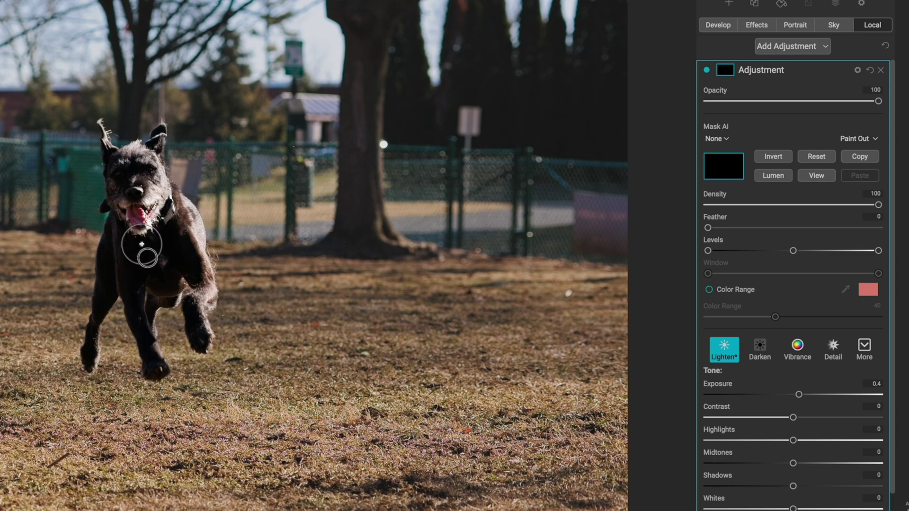
left_click(147, 348)
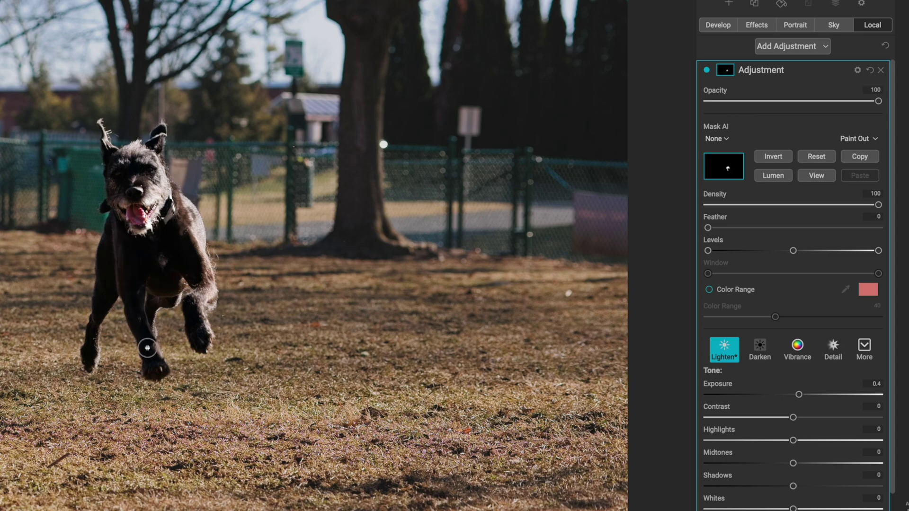
key("slash")
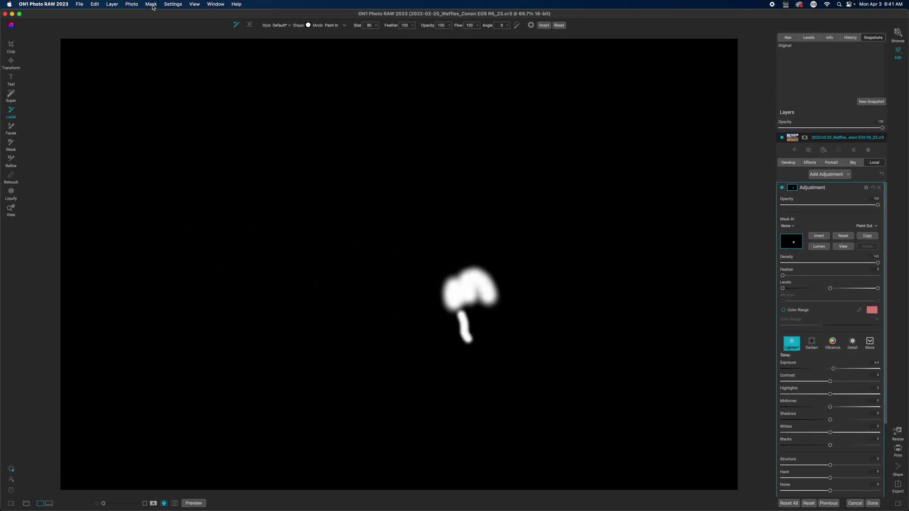
Show the mask as a Red Overlay and brush it over the dog's chest and front legs
left_click(152, 6)
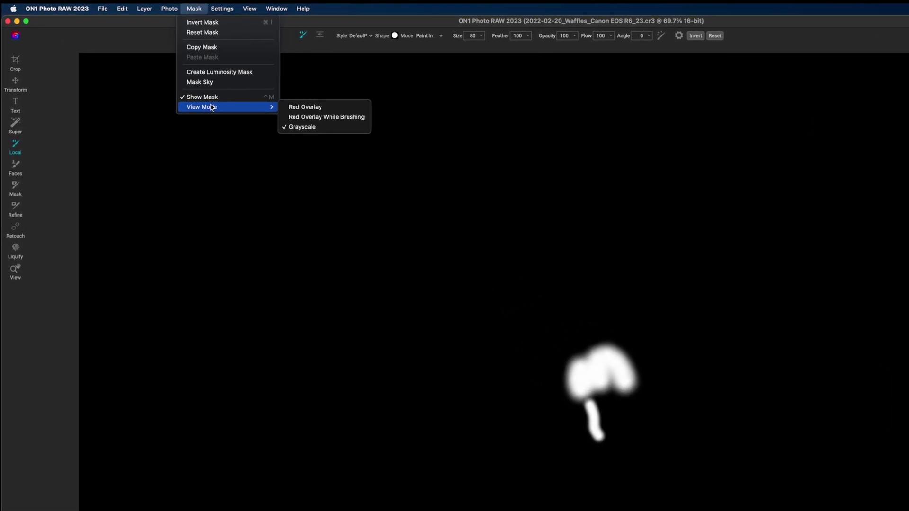
left_click(322, 109)
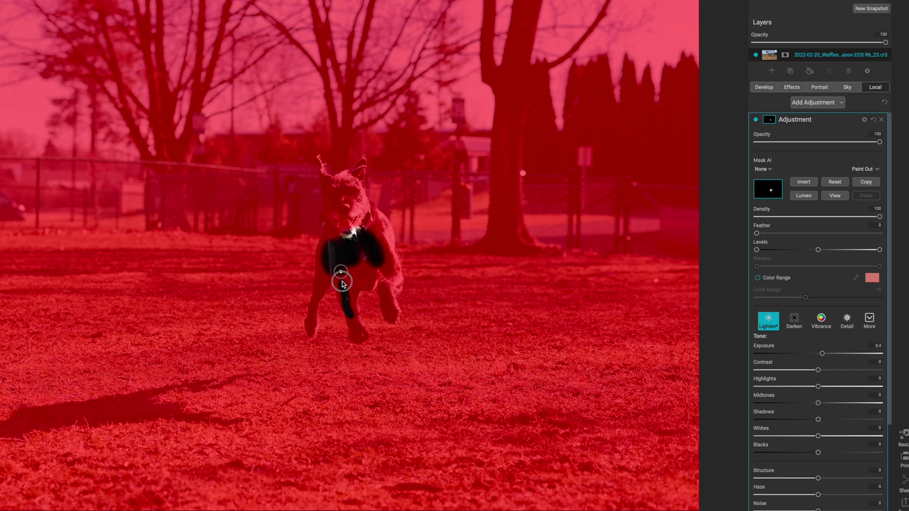
mouse_move(344, 288)
left_mouse_down()
mouse_move(349, 259)
mouse_move(348, 297)
left_mouse_up()
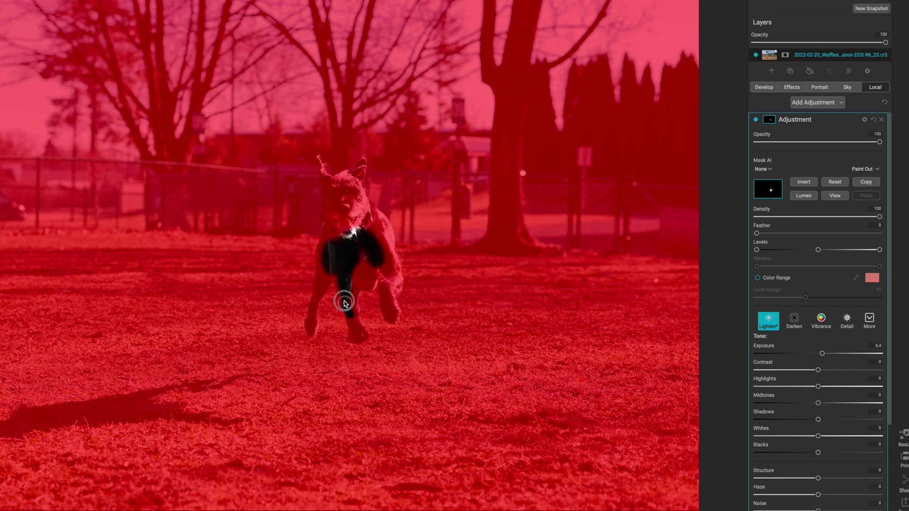
left_click(335, 273)
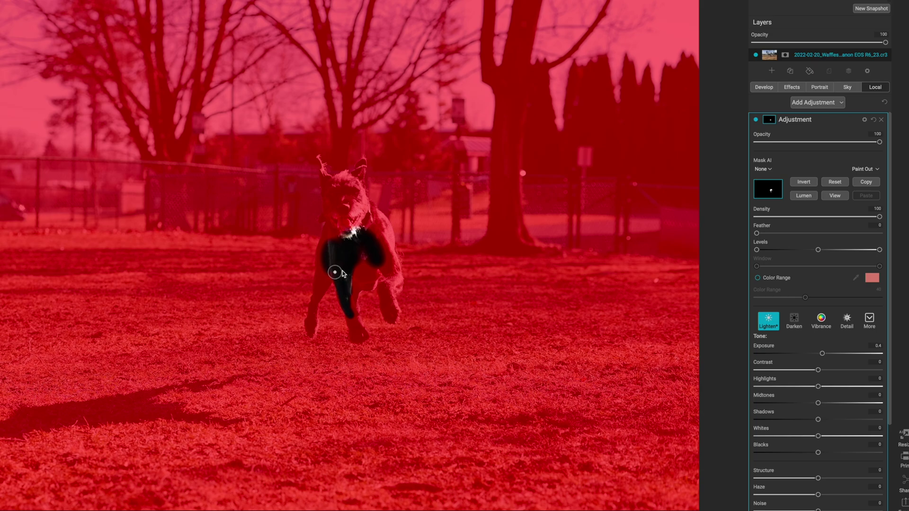
left_click_drag(335, 242, 329, 226)
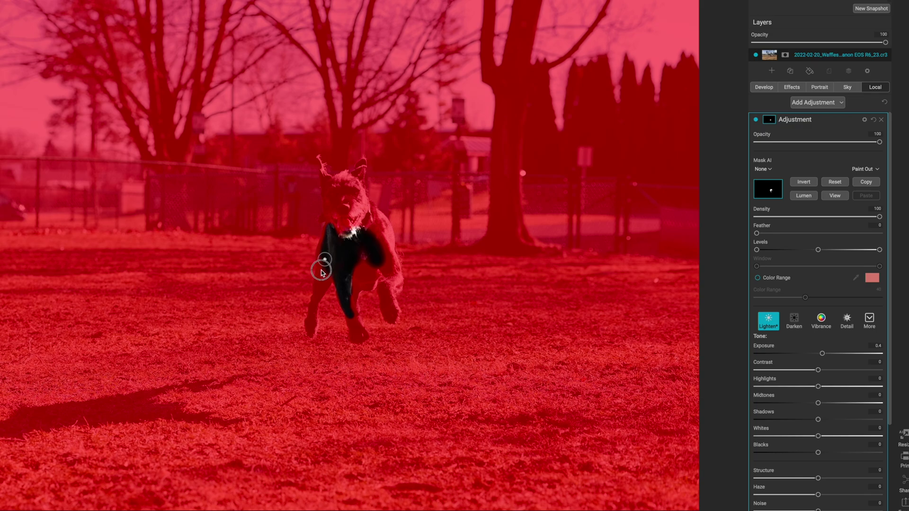
left_click_drag(320, 265, 323, 271)
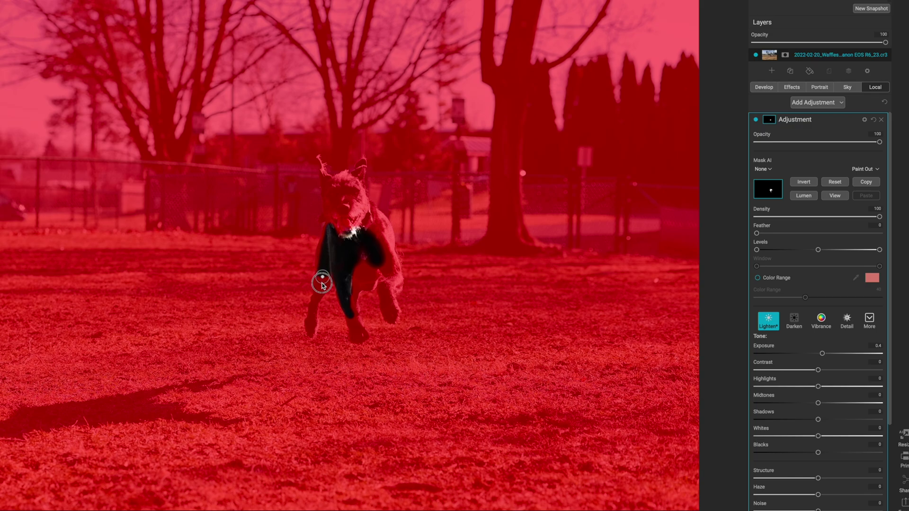
mouse_move(319, 290)
left_mouse_down()
mouse_move(333, 267)
mouse_move(318, 292)
mouse_move(330, 227)
left_mouse_up()
key("bracketleft")
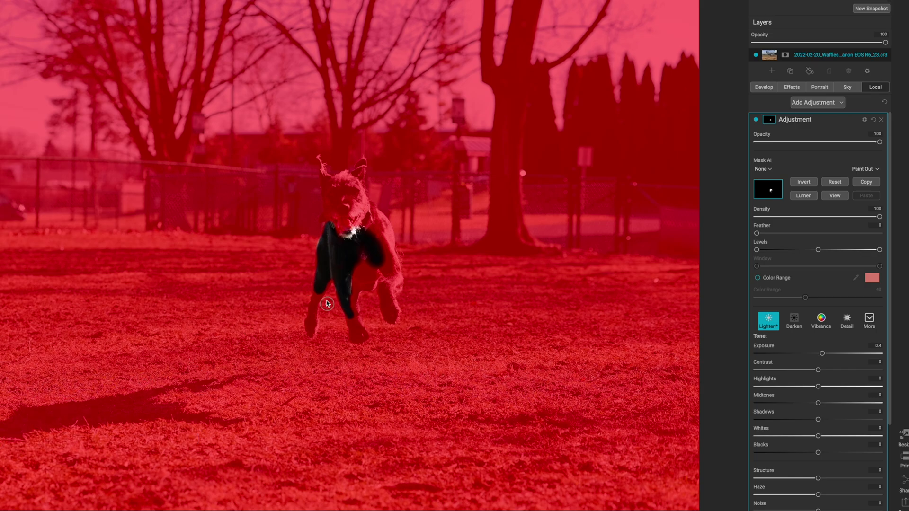
mouse_move(326, 286)
left_mouse_down()
mouse_move(312, 316)
mouse_move(319, 288)
left_mouse_up()
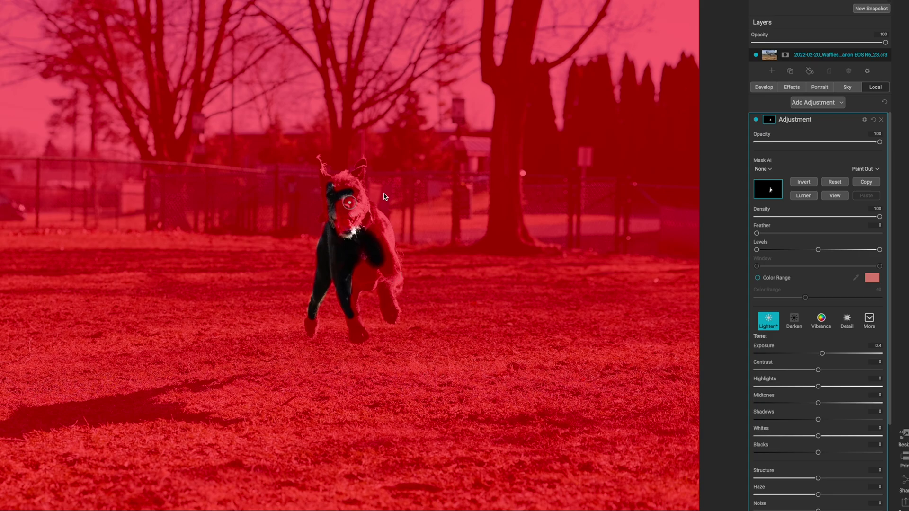
Hide the mask overlay to see the photo in normal view
key("slash")
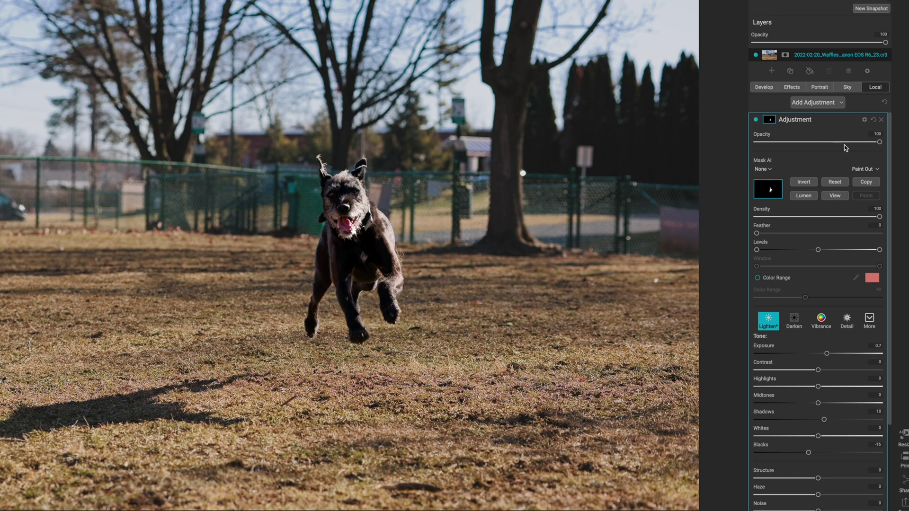
Open the lighten adjustment's gear Blending Options
left_click(865, 120)
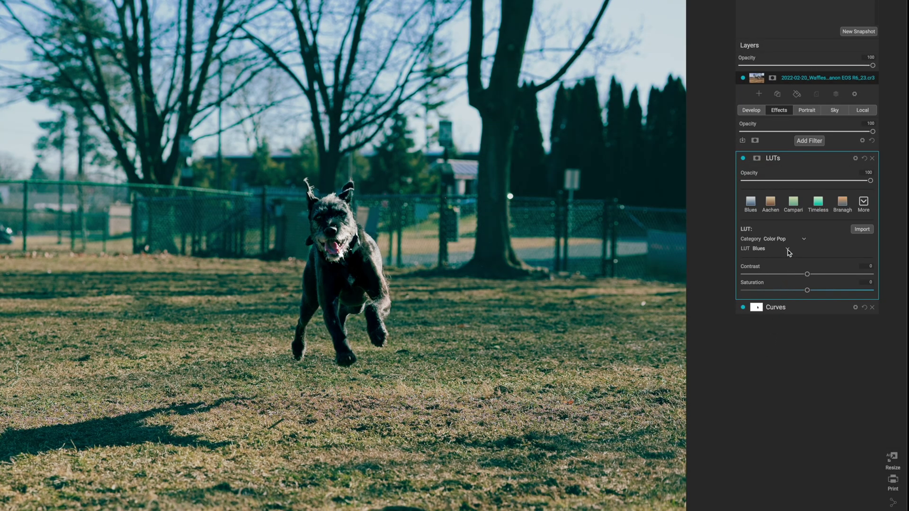
Switch the LUT category to Color Grading and preview looks from Comfort to Sierra
left_click(795, 240)
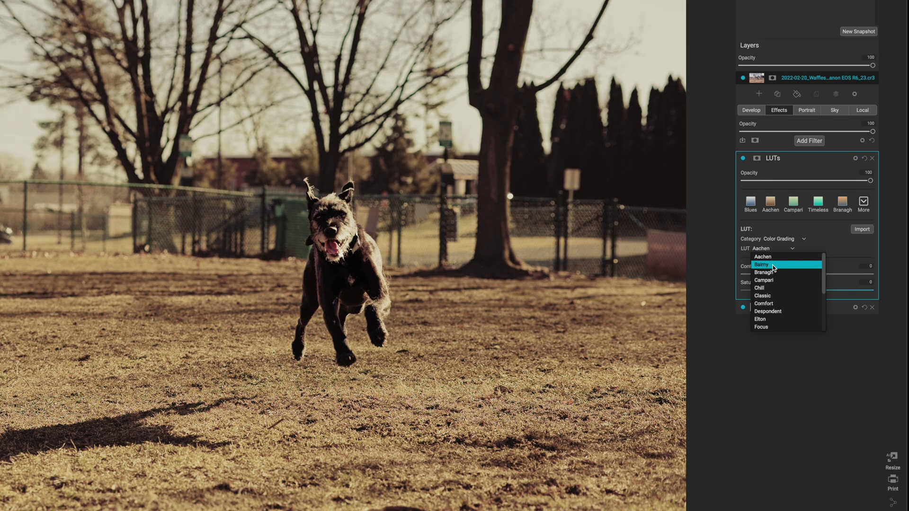
key("Down")
key("Down")
key("Down")
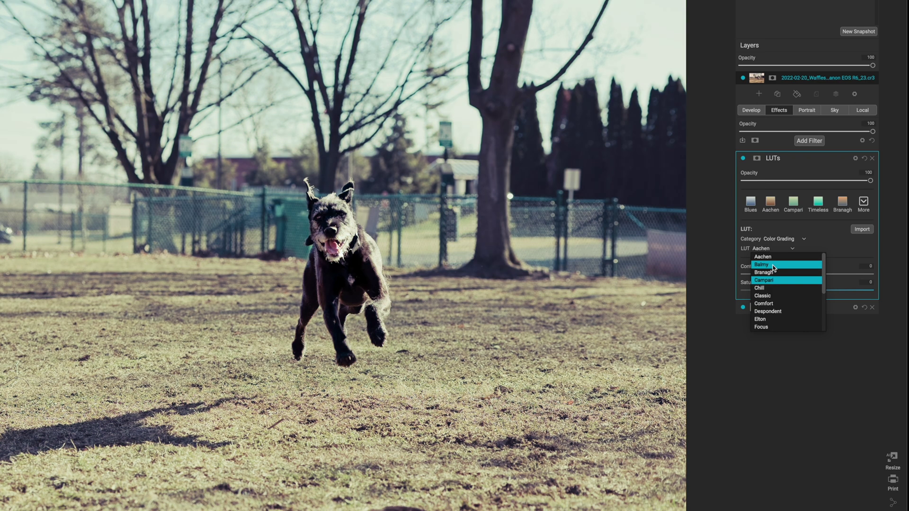
key("Down")
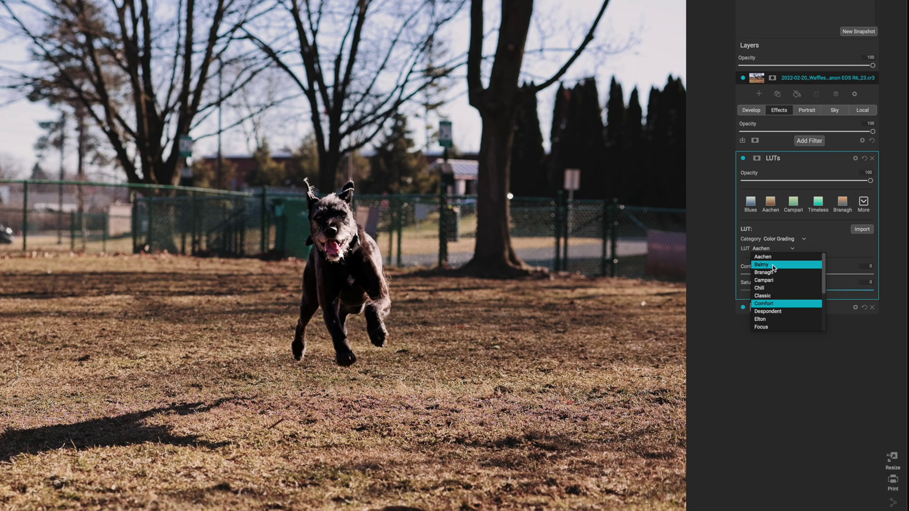
key("Down")
key("Down")
key("Down")
key("Down")
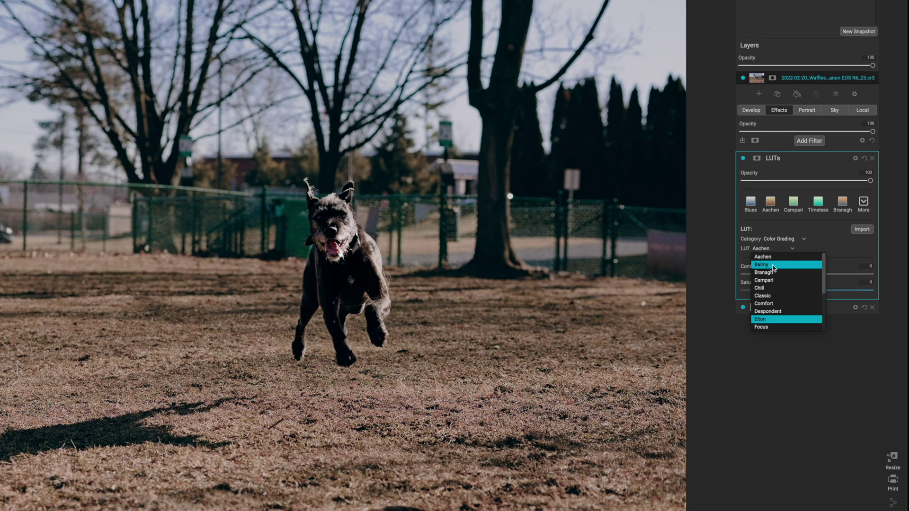
key("Down")
key("Down")
key("Down")
key("Down")
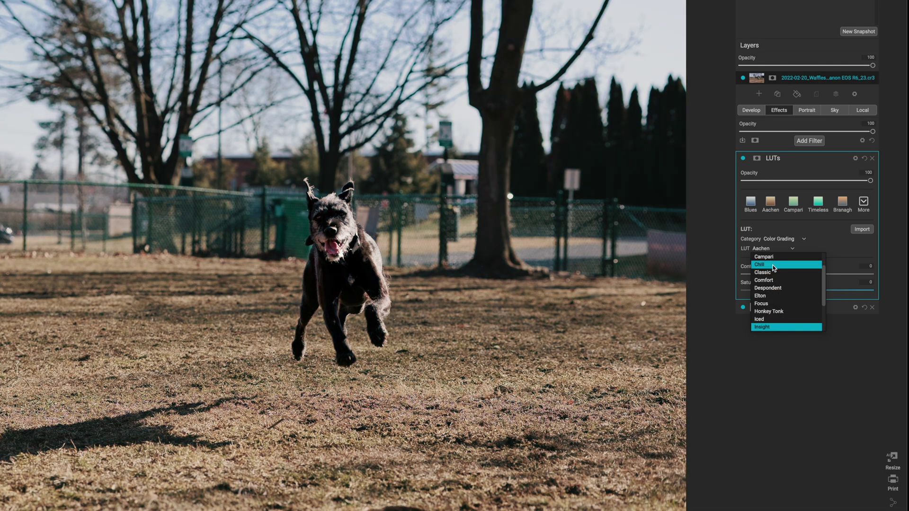
key("Down")
key("Down")
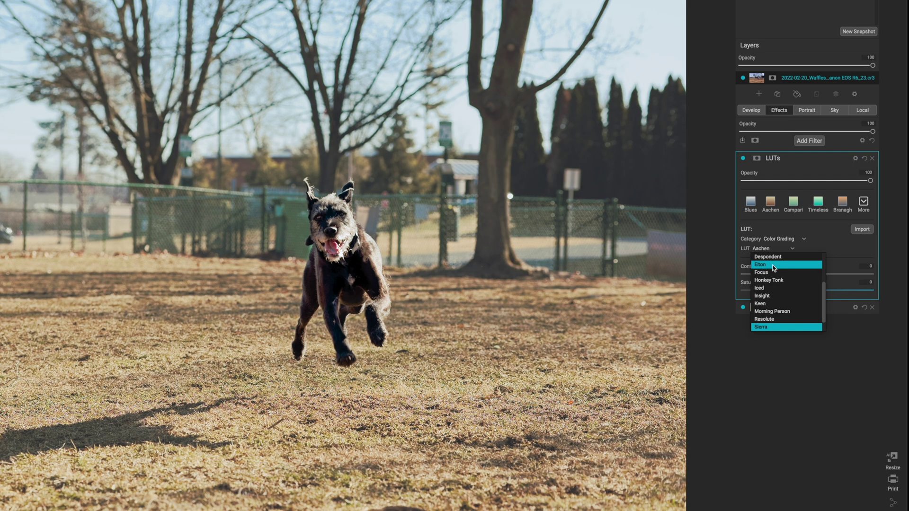
scroll(774, 267, "down", 2)
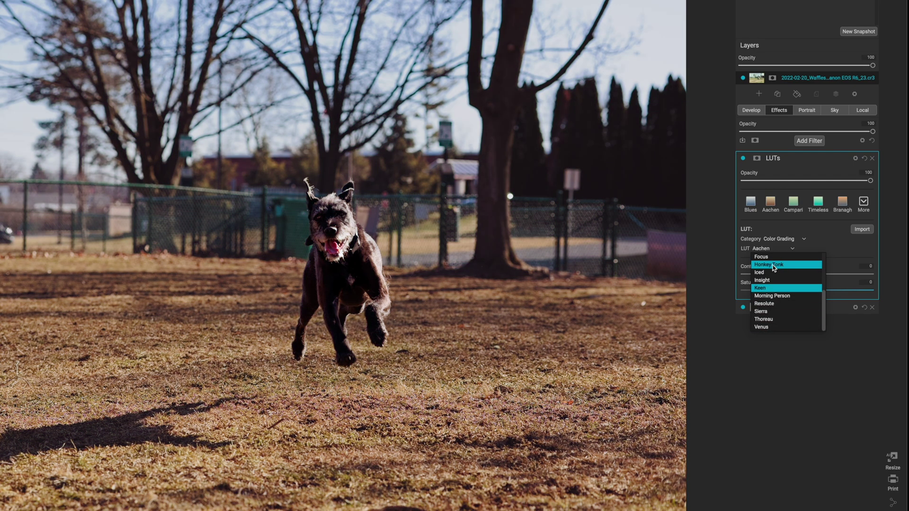
scroll(774, 268, "up", 3)
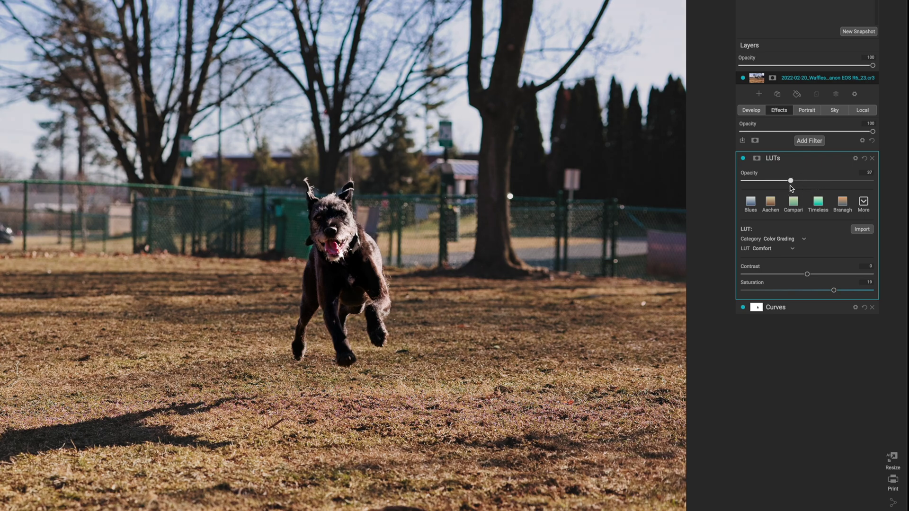
Compare the photo with the Comfort LUT off and on, then raise LUT Contrast to 38
left_click(742, 159)
left_click(742, 159)
left_click(742, 159)
left_click(742, 159)
left_click_drag(808, 276, 848, 274)
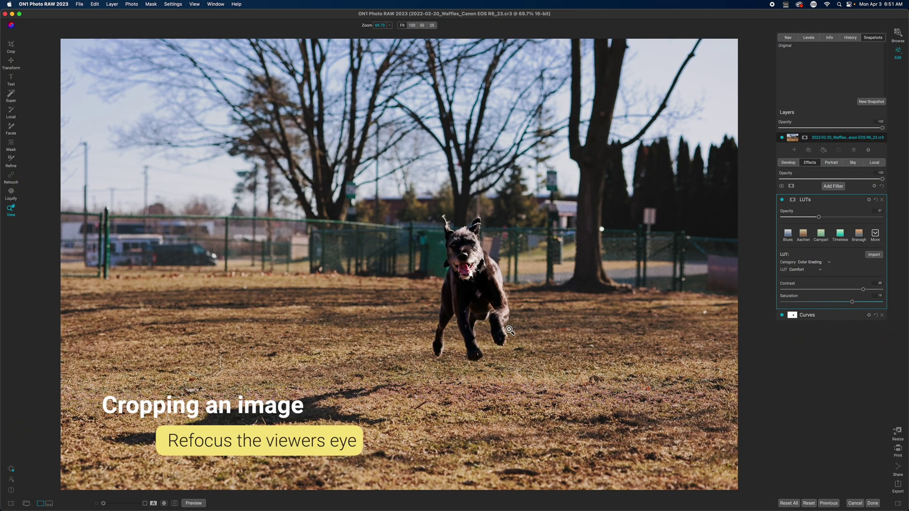
Crop at Original Ratio, trimming the edges so the running dog sits on the right third
key("c")
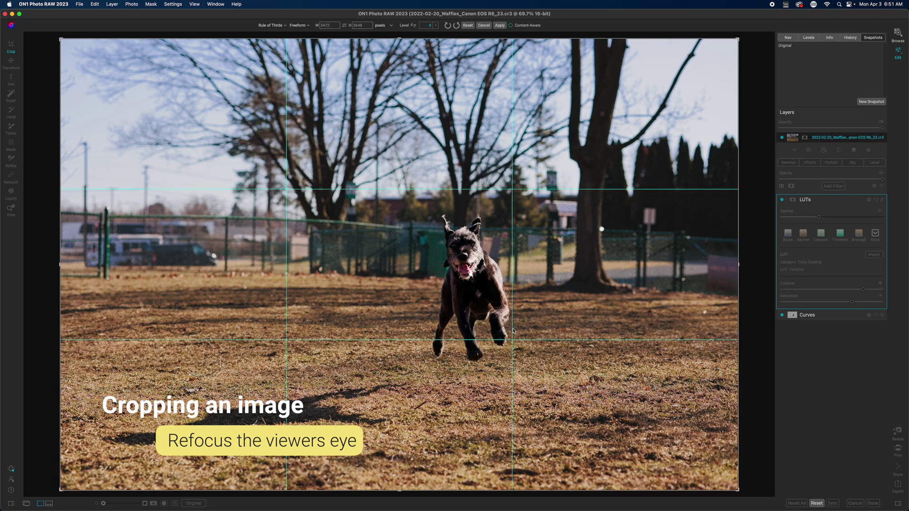
left_click_drag(737, 39, 700, 70)
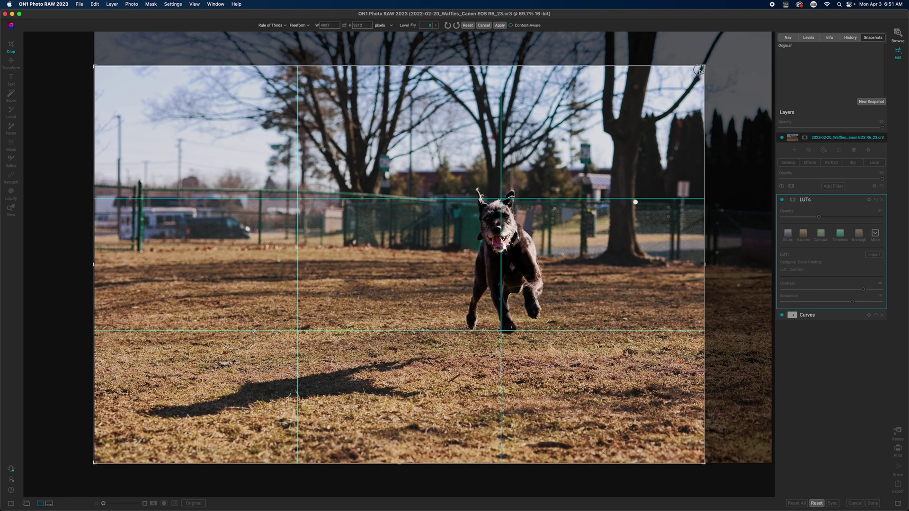
left_click(299, 26)
left_click(290, 36)
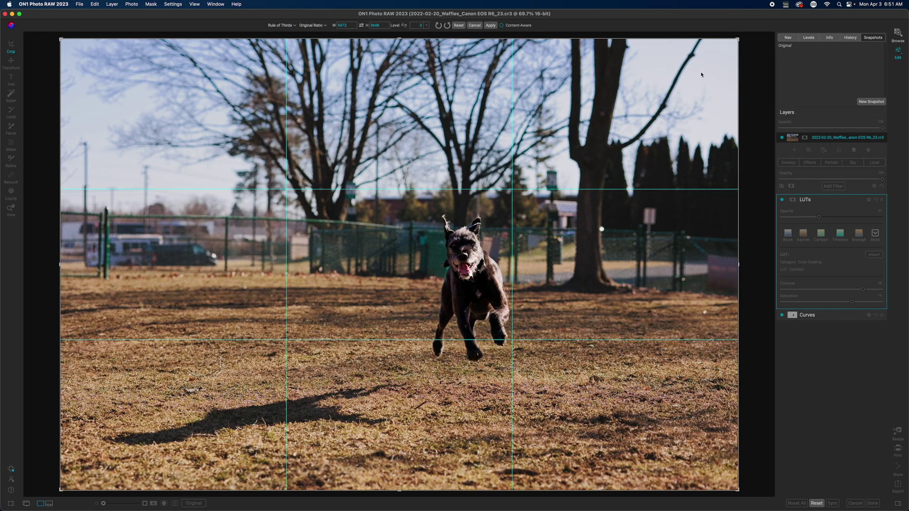
left_click_drag(710, 51, 678, 78)
left_click_drag(526, 255, 481, 248)
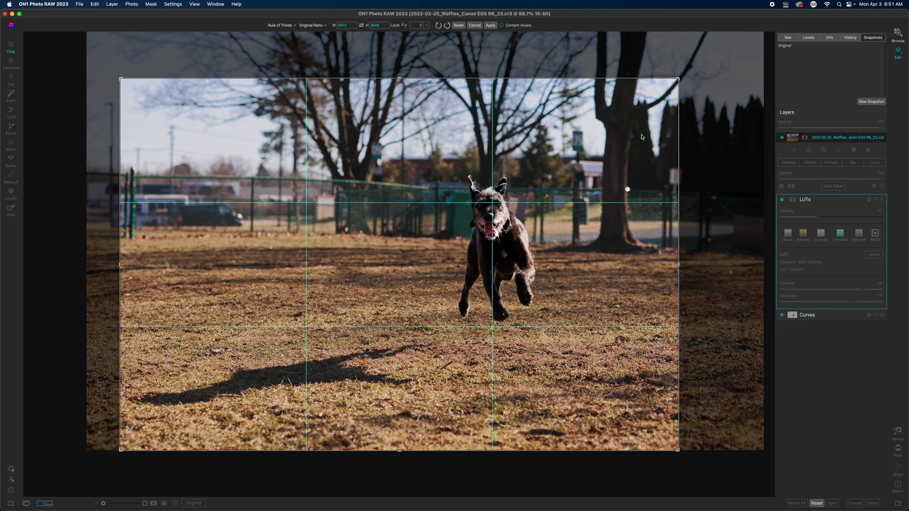
left_click_drag(678, 78, 677, 79)
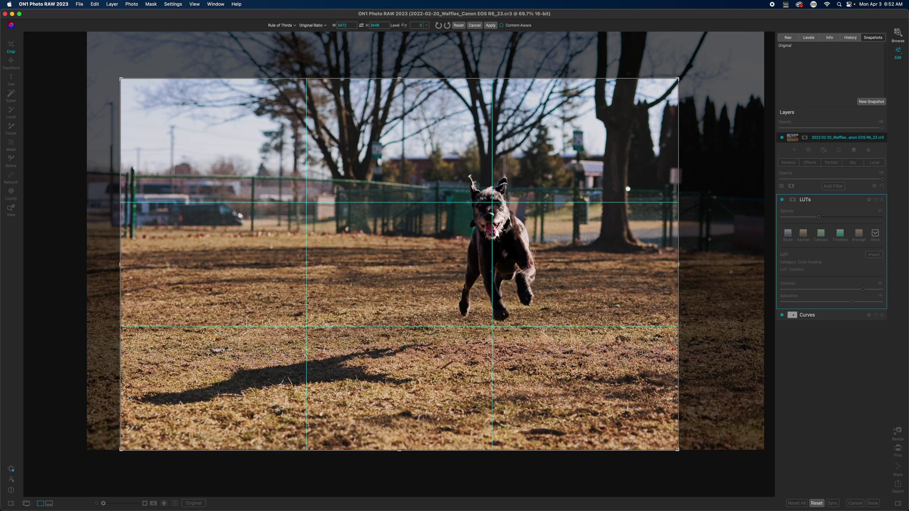
Commit the pending Original Ratio crop by switching to the View tool
left_click(490, 25)
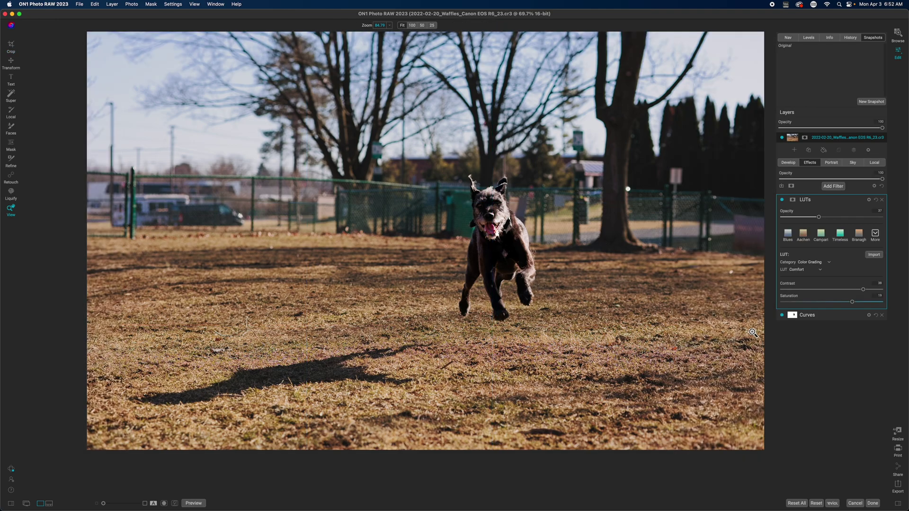